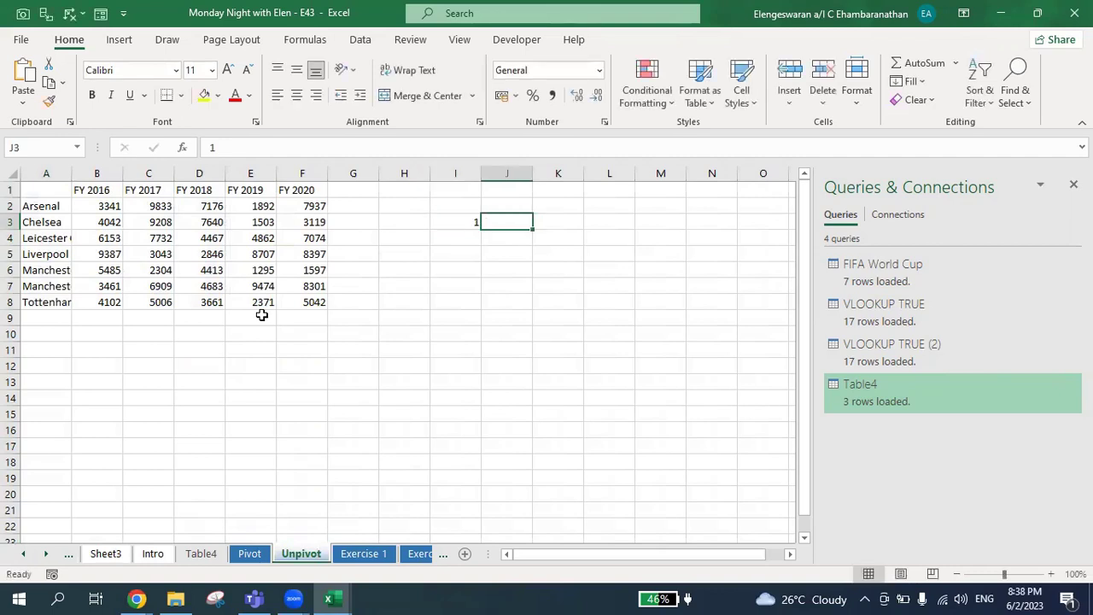
- Enter 'Click data' in J3 and step 2 'Get and transform datat' in I4:J4
{"action": "type", "text": "Cl"}
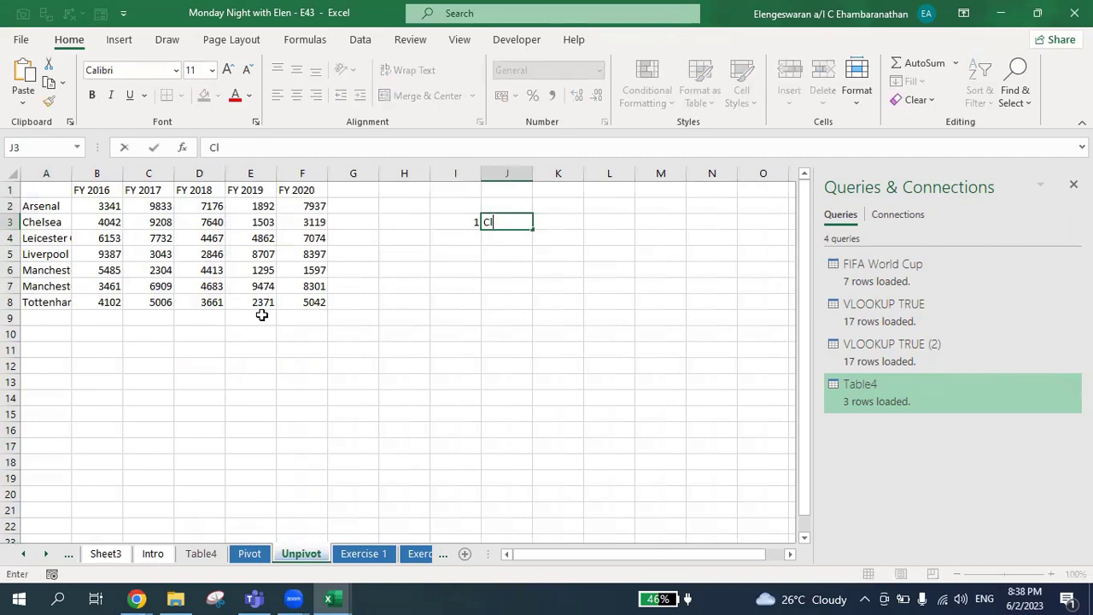
{"action": "type", "text": "ick data"}
{"action": "key", "text": "Return"}
{"action": "key", "text": "Left"}
{"action": "type", "text": "2"}
{"action": "key", "text": "Tab"}
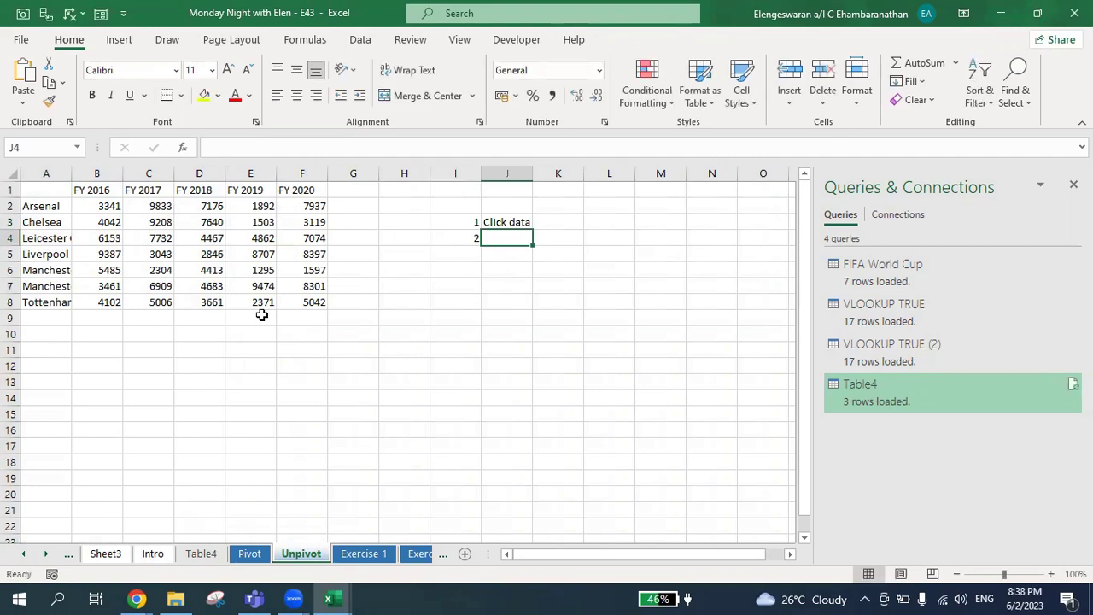
{"action": "type", "text": "Get and transform datat"}
{"action": "key", "text": "Return"}
- Add step 3 'Click from table / range' and step 4 'a box will appear' in I5:J6
{"action": "key", "text": "Left"}
{"action": "type", "text": "3"}
{"action": "key", "text": "Tab"}
{"action": "type", "text": "Click from "}
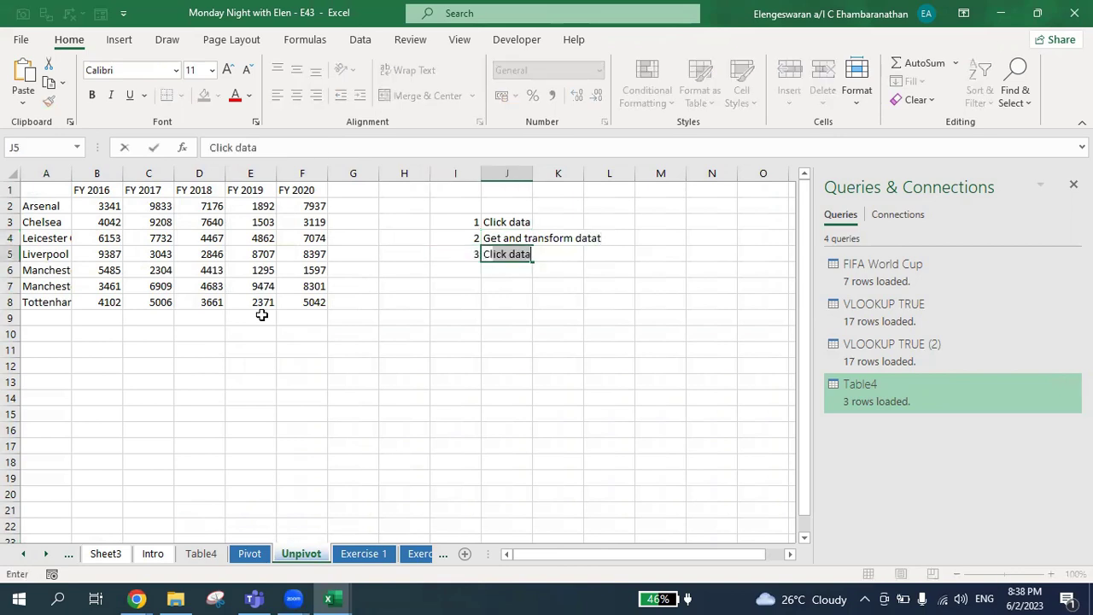
{"action": "type", "text": "tab"}
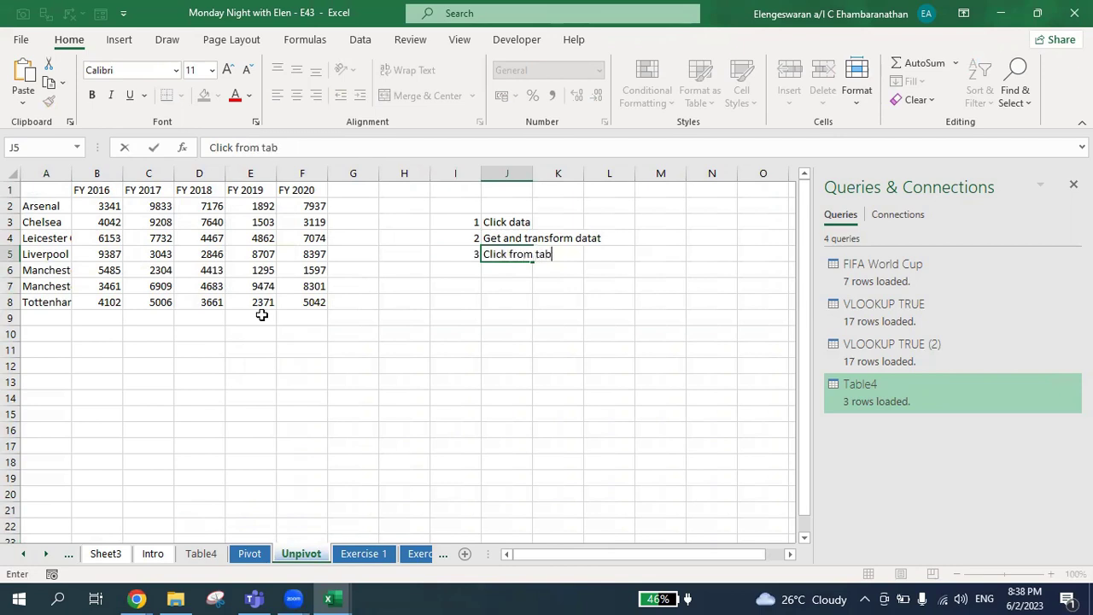
{"action": "type", "text": "le / range"}
{"action": "key", "text": "Return"}
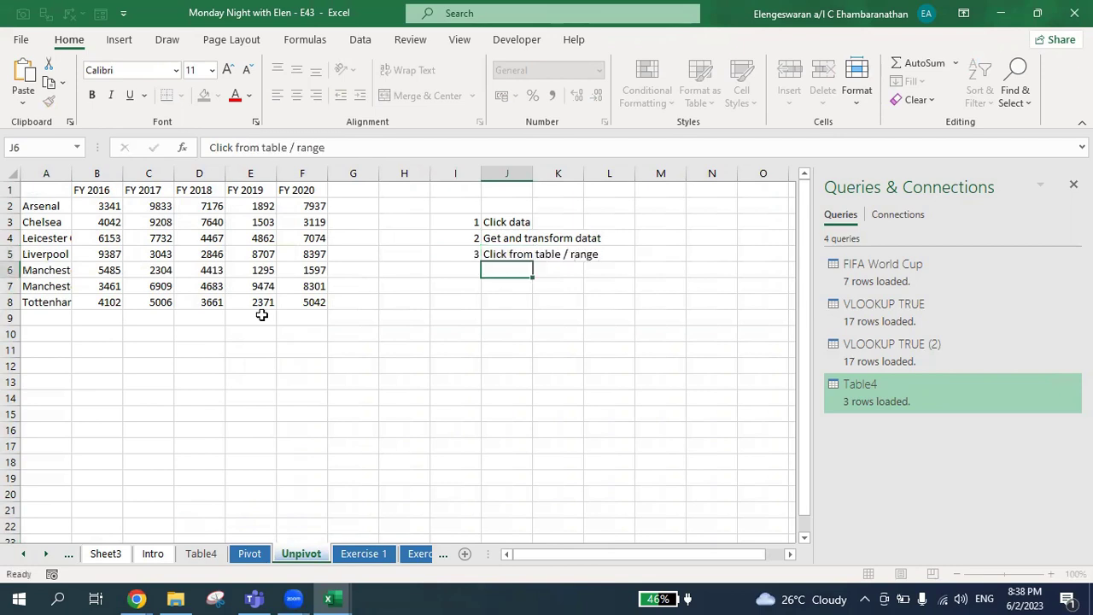
{"action": "key", "text": "Left"}
{"action": "type", "text": "4"}
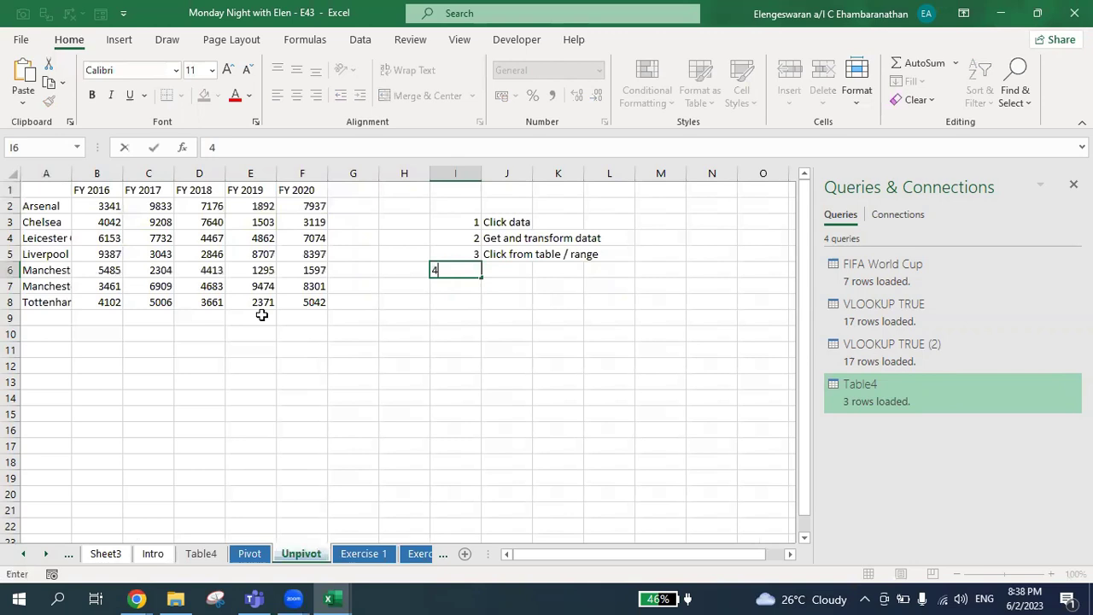
{"action": "key", "text": "Tab"}
{"action": "type", "text": "a box will appear"}
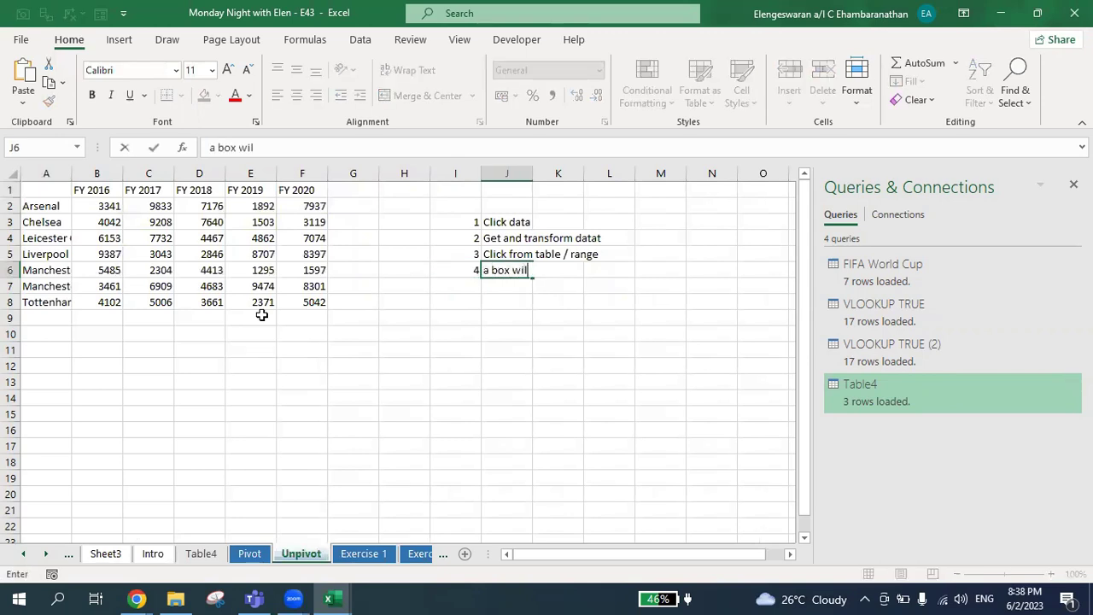
{"action": "key", "text": "Return"}
- Add step 5 'click ok' and step 6 'you will be navigated to power query' in I7:J8
{"action": "key", "text": "Left"}
{"action": "type", "text": "5"}
{"action": "key", "text": "Tab"}
{"action": "type", "text": "click ok"}
{"action": "key", "text": "Return"}
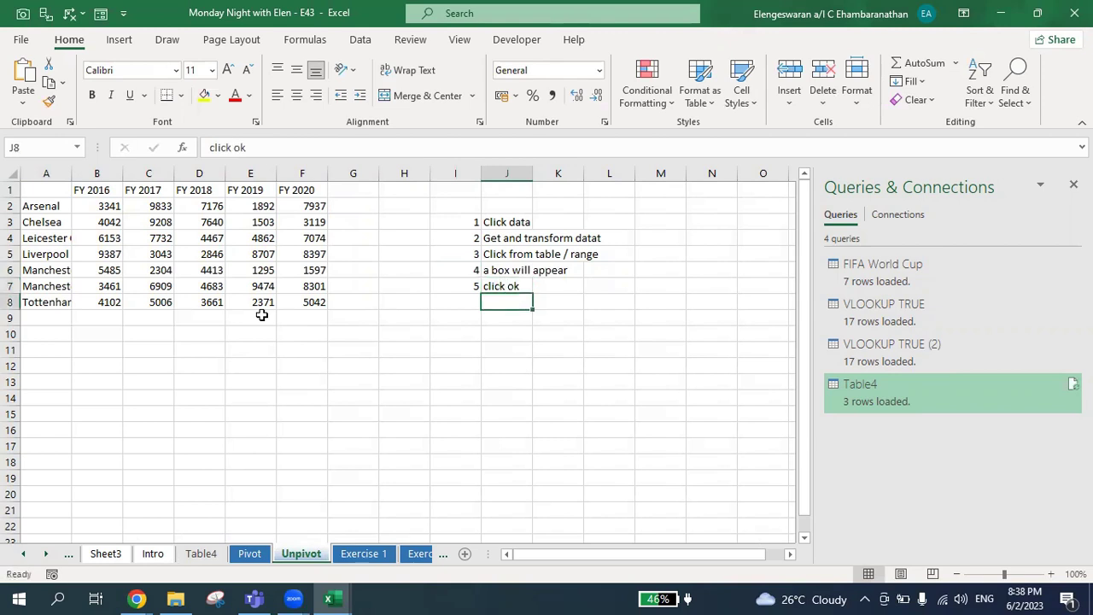
{"action": "key", "text": "Left"}
{"action": "type", "text": "6"}
{"action": "key", "text": "ctrl+Return"}
{"action": "key", "text": "Tab"}
{"action": "type", "text": "you will be navigated to power query"}
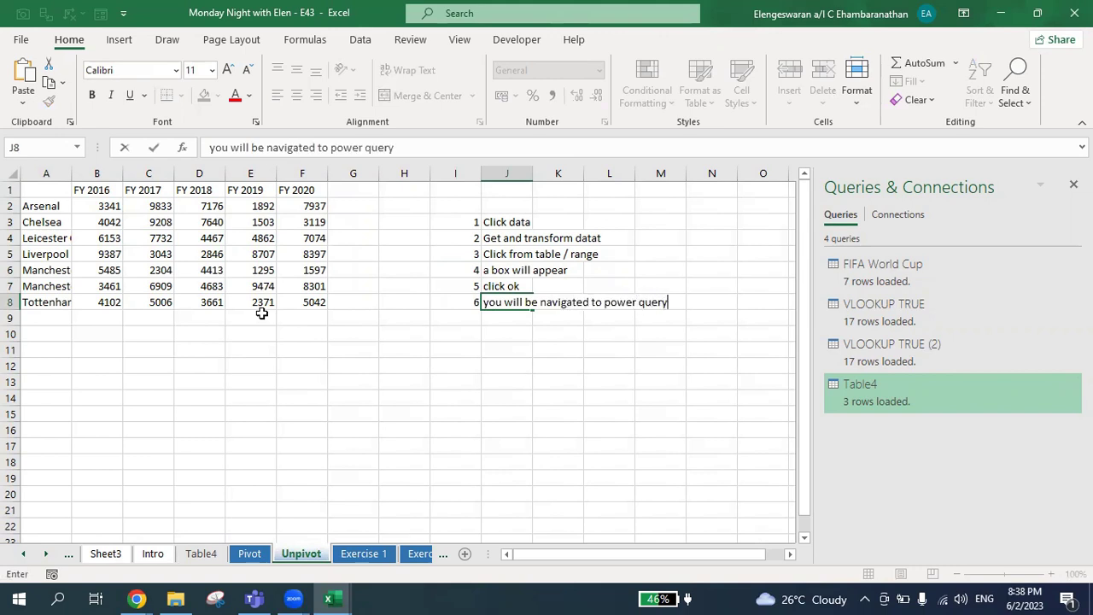
{"action": "key", "text": "Return"}
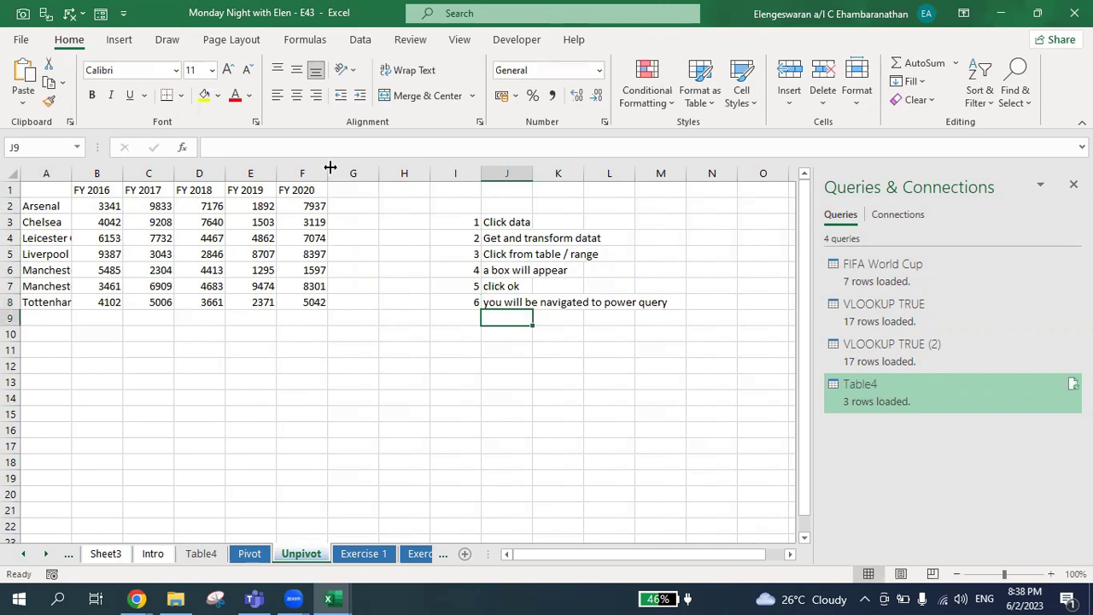
- Create a query from the club range =$A$1:$F$8 with headers using Data > From Table/Range
{"action": "left_click", "coordinate": [362, 40]}
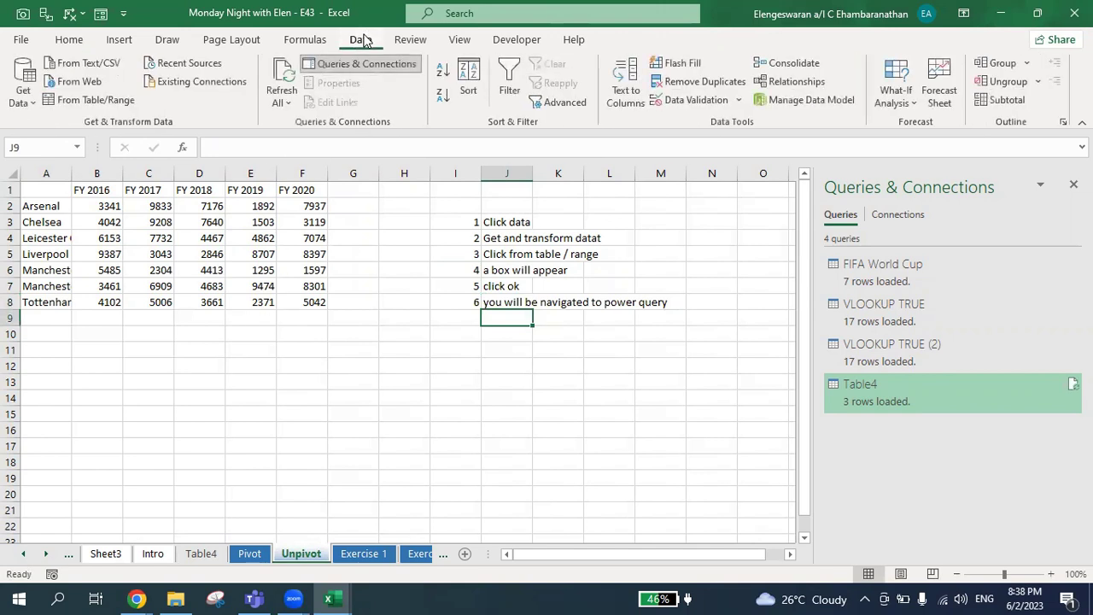
{"action": "left_click", "coordinate": [232, 210]}
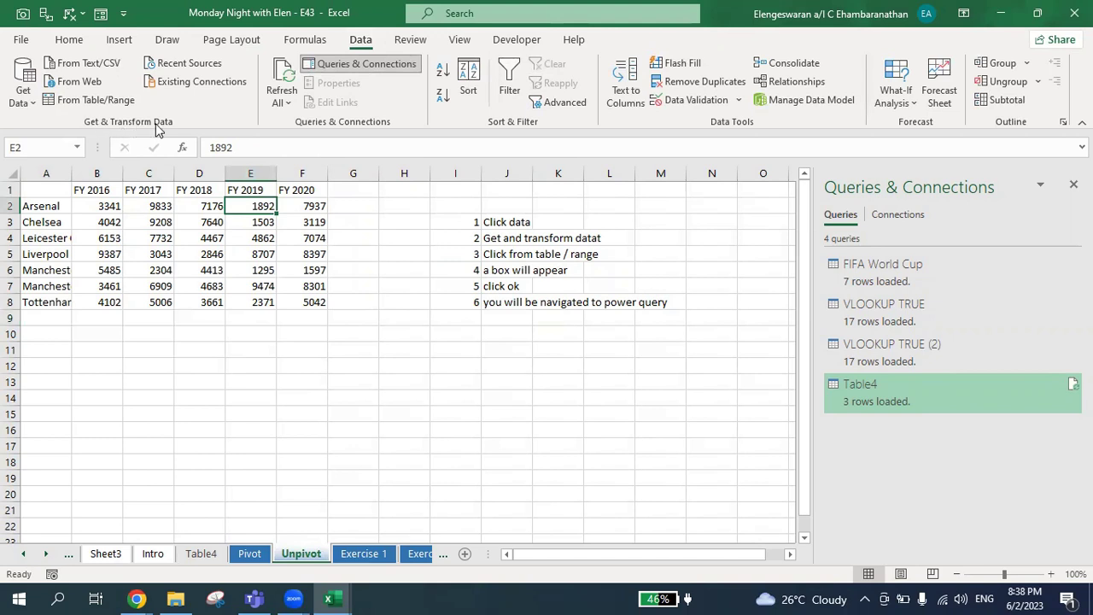
{"action": "left_click", "coordinate": [76, 100]}
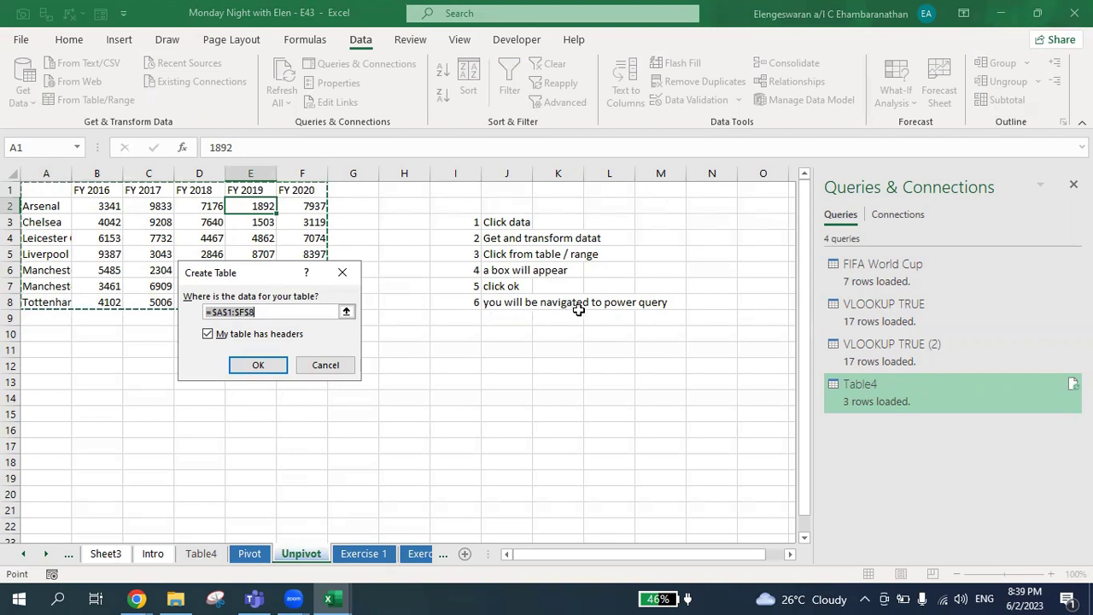
{"action": "left_click", "coordinate": [256, 366]}
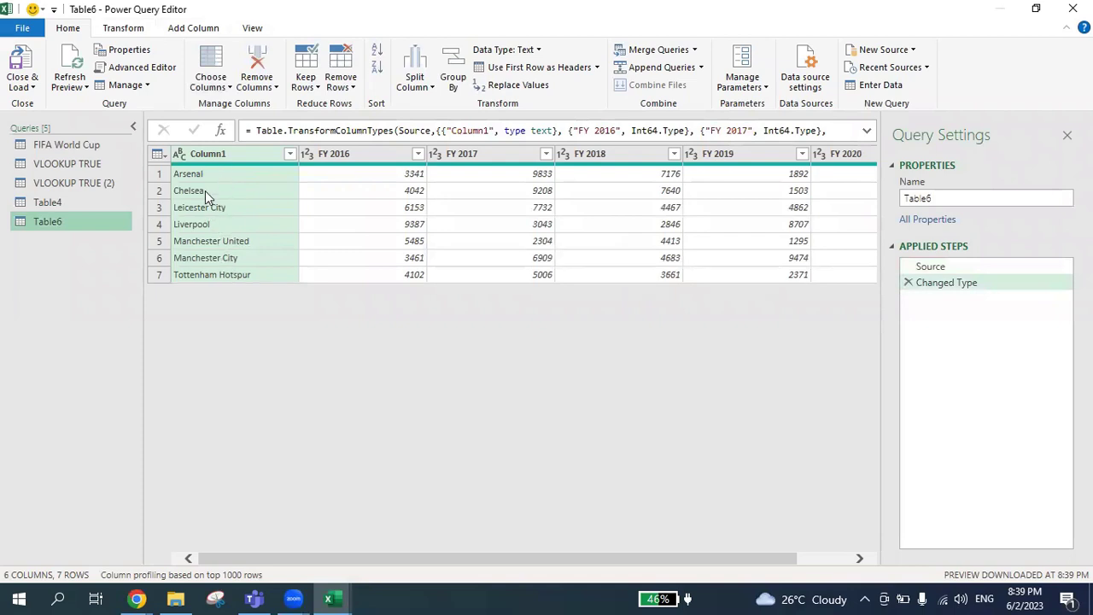
- Select the five year columns FY 2016–FY 2020 and bring up the Transform ribbon
{"action": "left_click", "coordinate": [353, 164]}
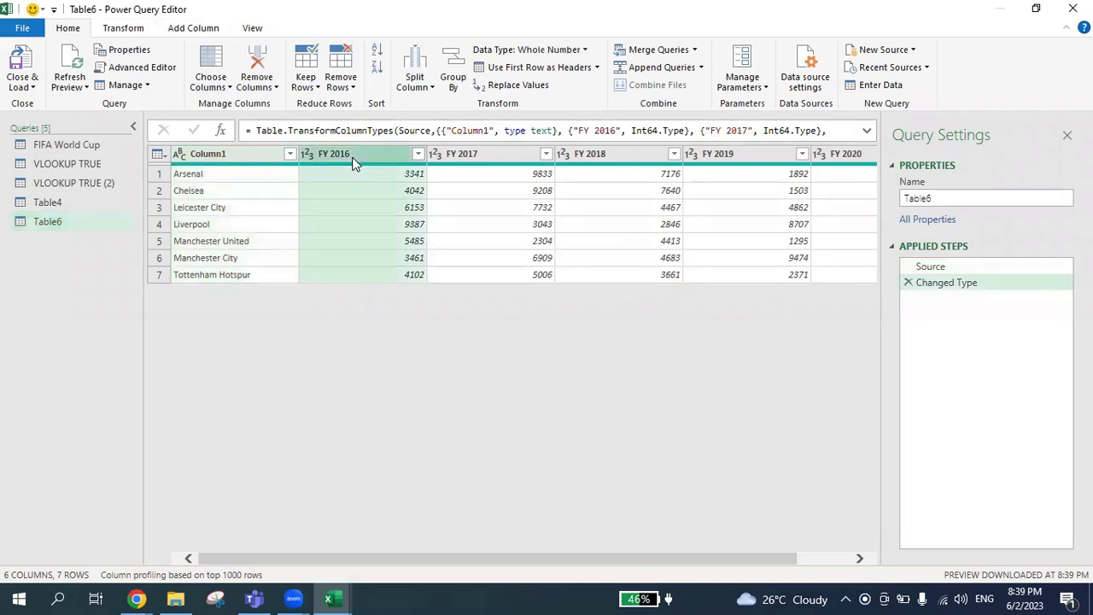
{"action": "left_click", "coordinate": [476, 150]}
{"action": "left_click", "coordinate": [599, 155]}
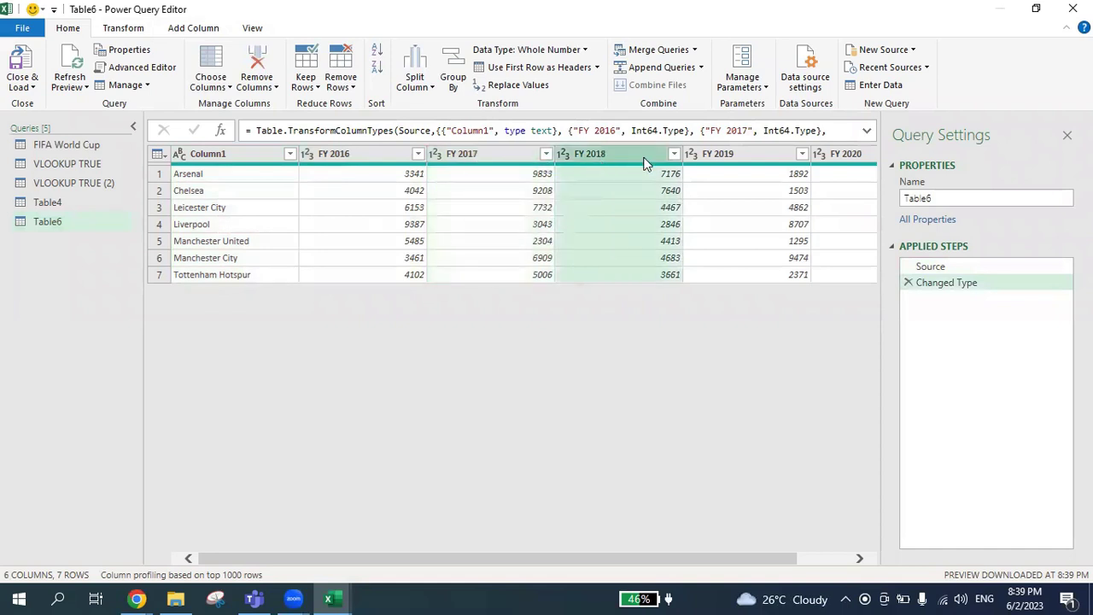
{"action": "left_click", "coordinate": [713, 151]}
{"action": "left_click", "coordinate": [846, 155]}
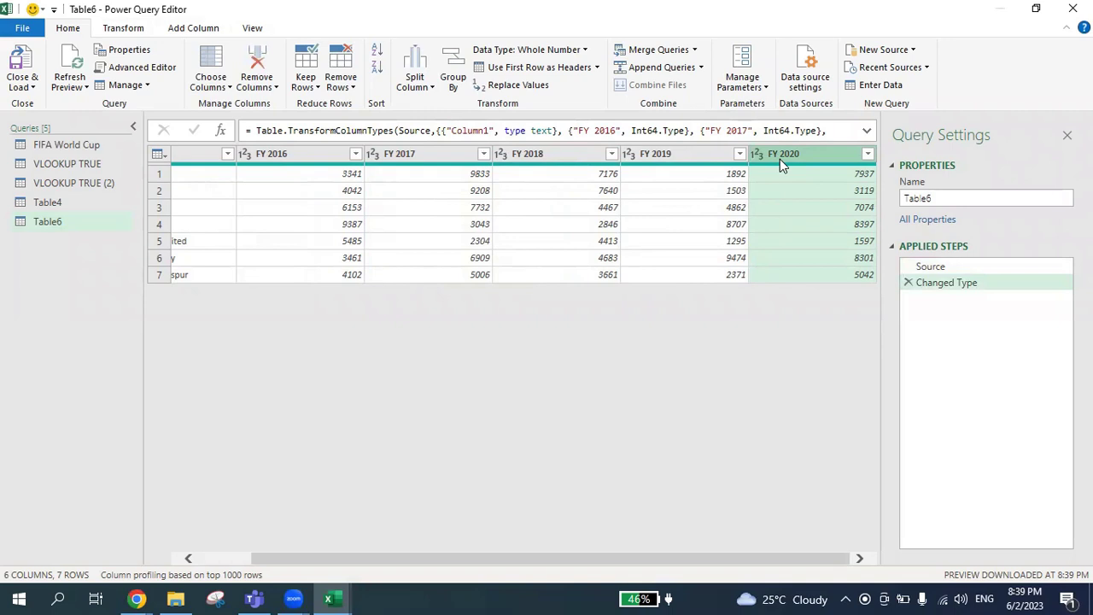
{"action": "left_click", "coordinate": [312, 159], "text": "shift"}
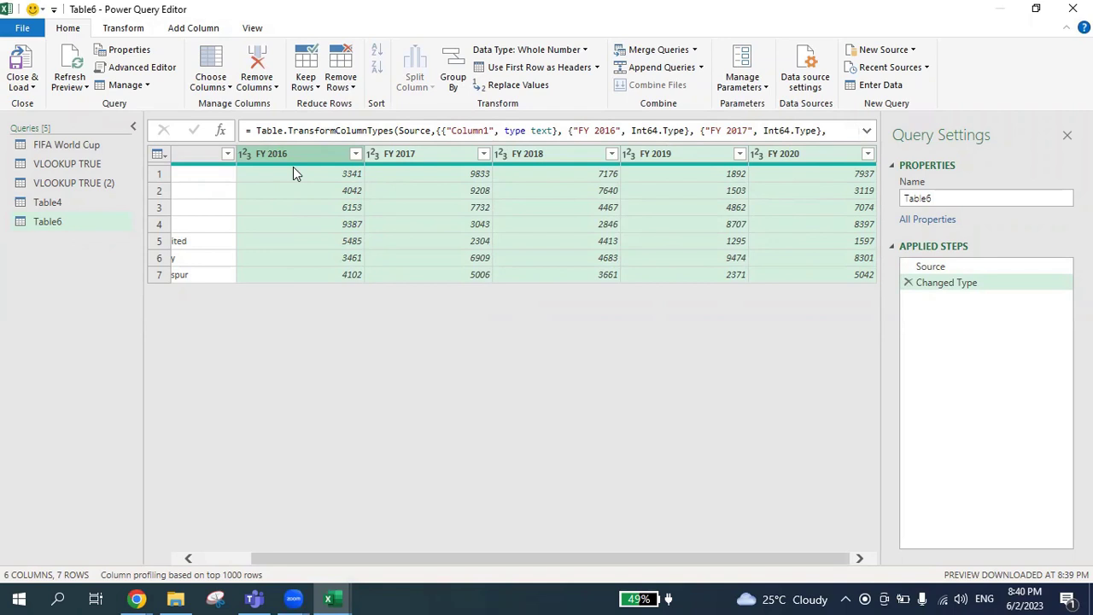
{"action": "left_click", "coordinate": [124, 30]}
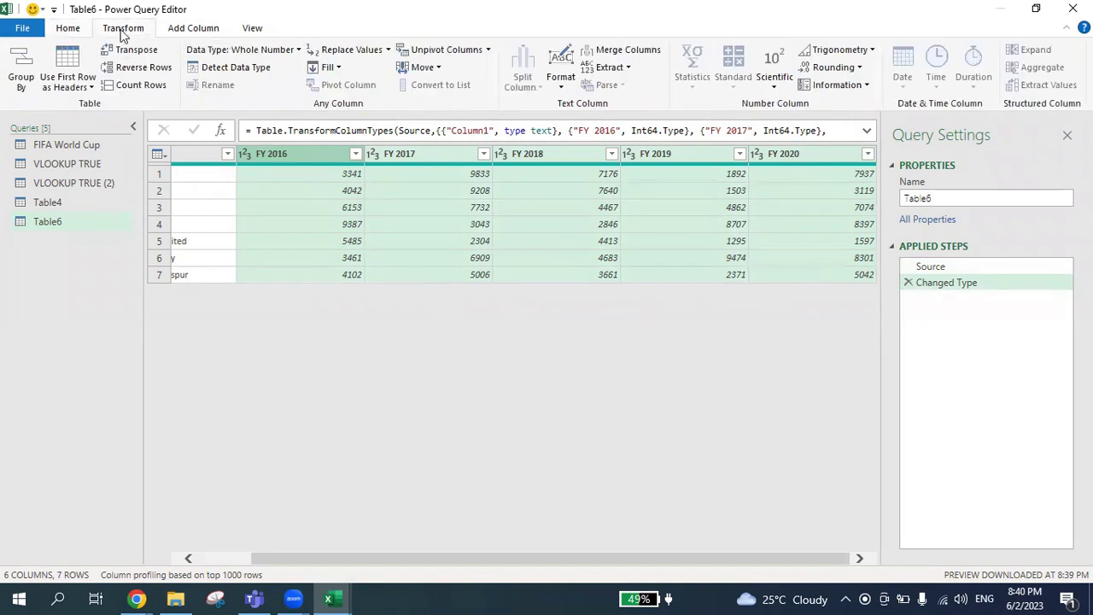
{"action": "left_click", "coordinate": [420, 54]}
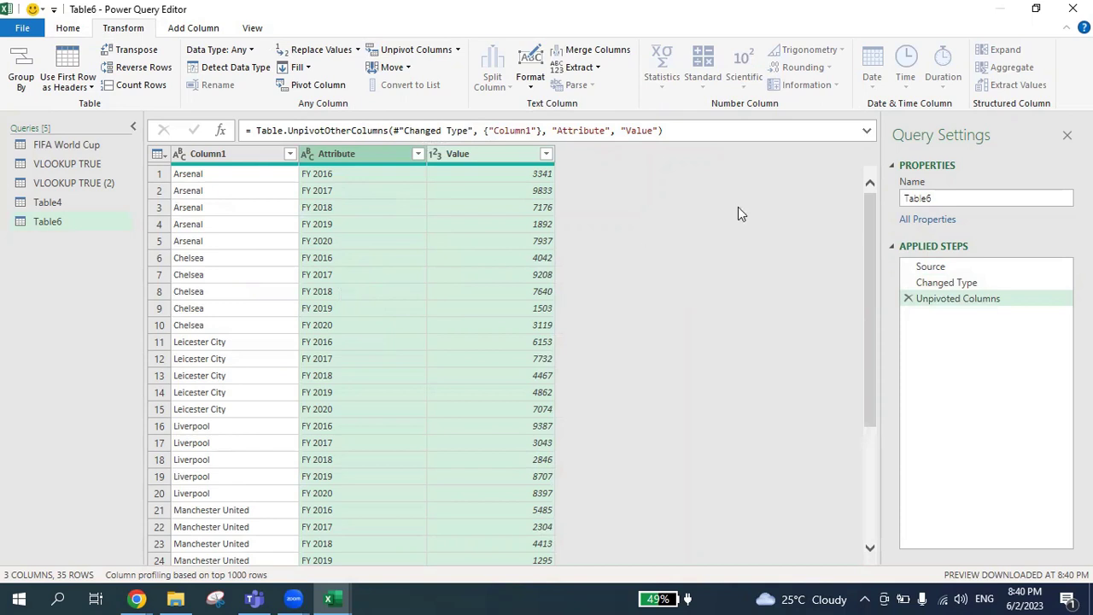
{"action": "left_click", "coordinate": [908, 298]}
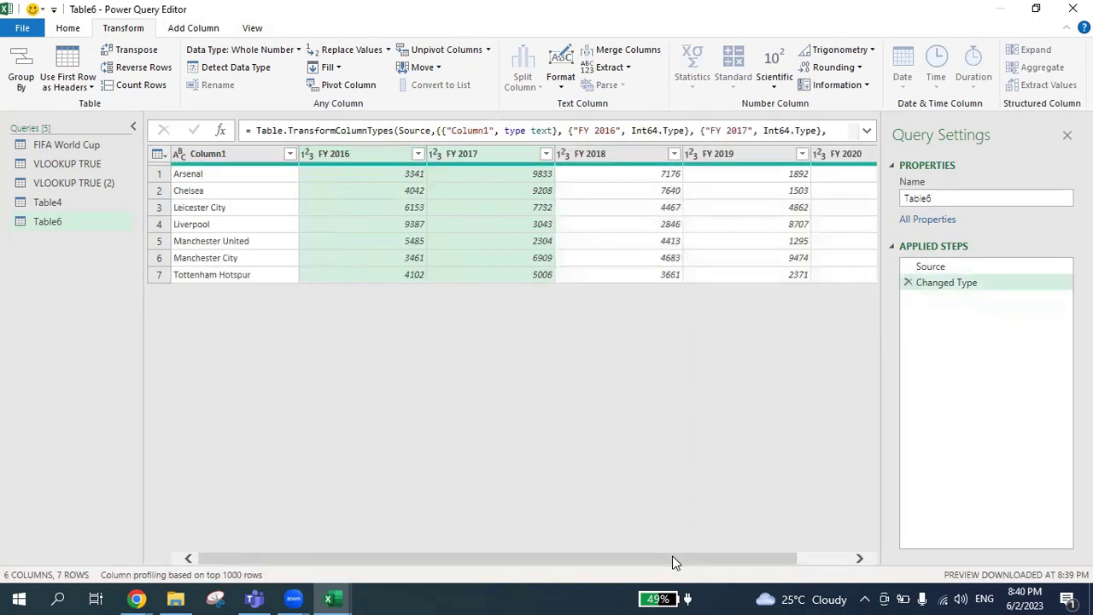
- Select FY 2020 back to FY 2016 and unpivot them into Attribute and Value across 35 rows
{"action": "left_click_drag", "start_coordinate": [674, 558], "coordinate": [736, 558]}
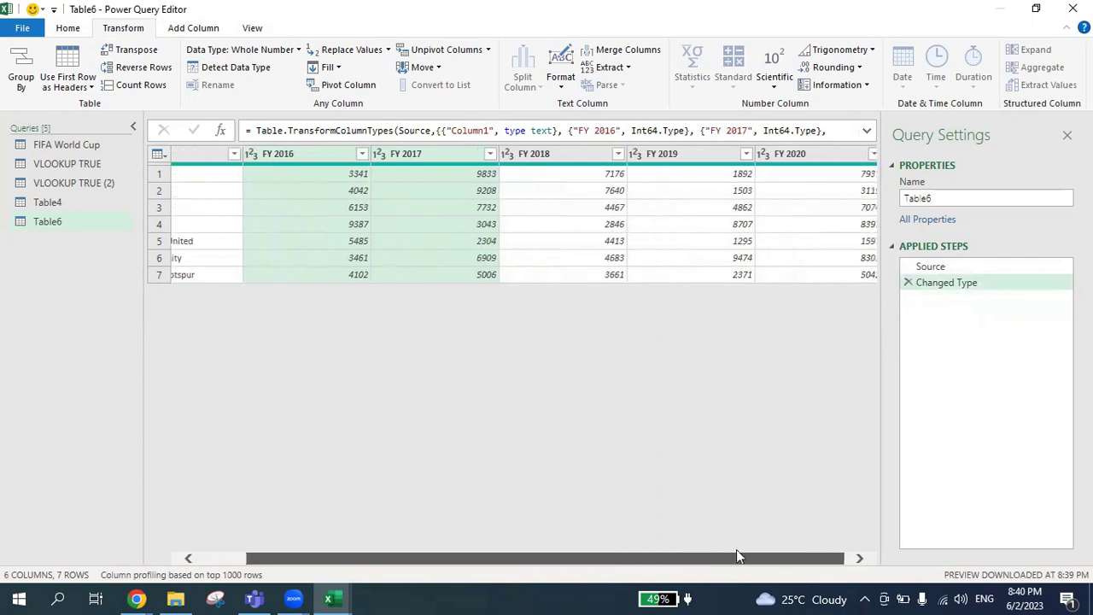
{"action": "left_click", "coordinate": [775, 154]}
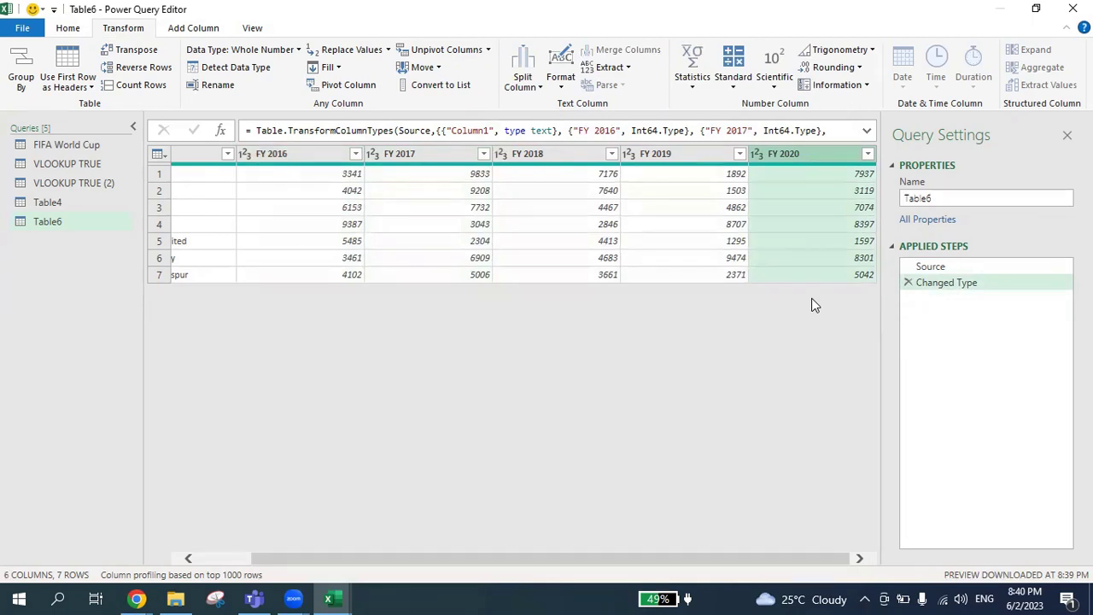
{"action": "left_click", "coordinate": [320, 154], "text": "shift"}
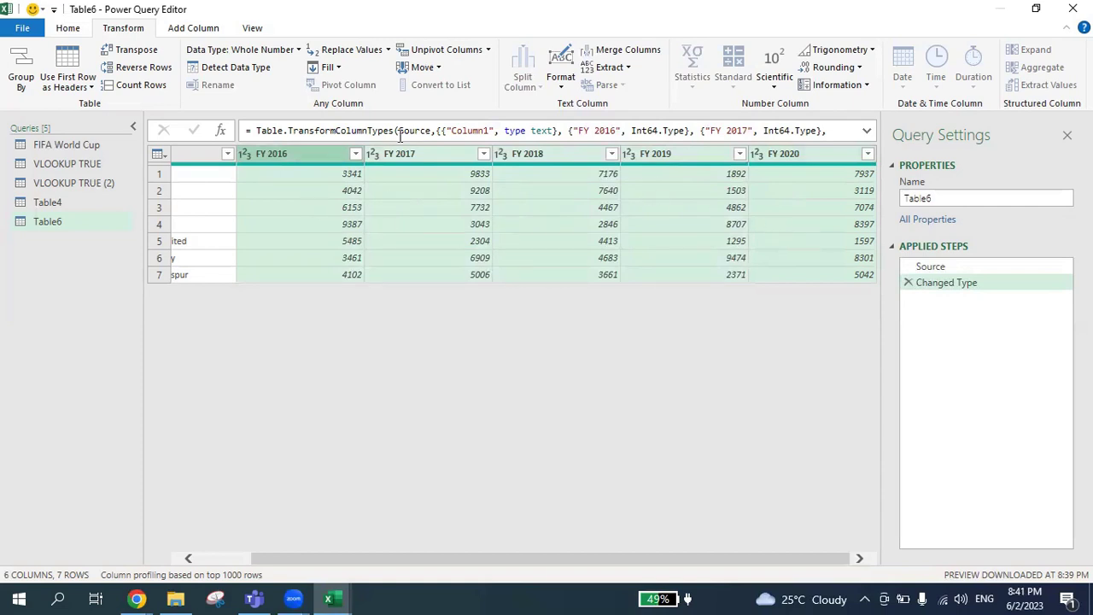
{"action": "left_click", "coordinate": [437, 53]}
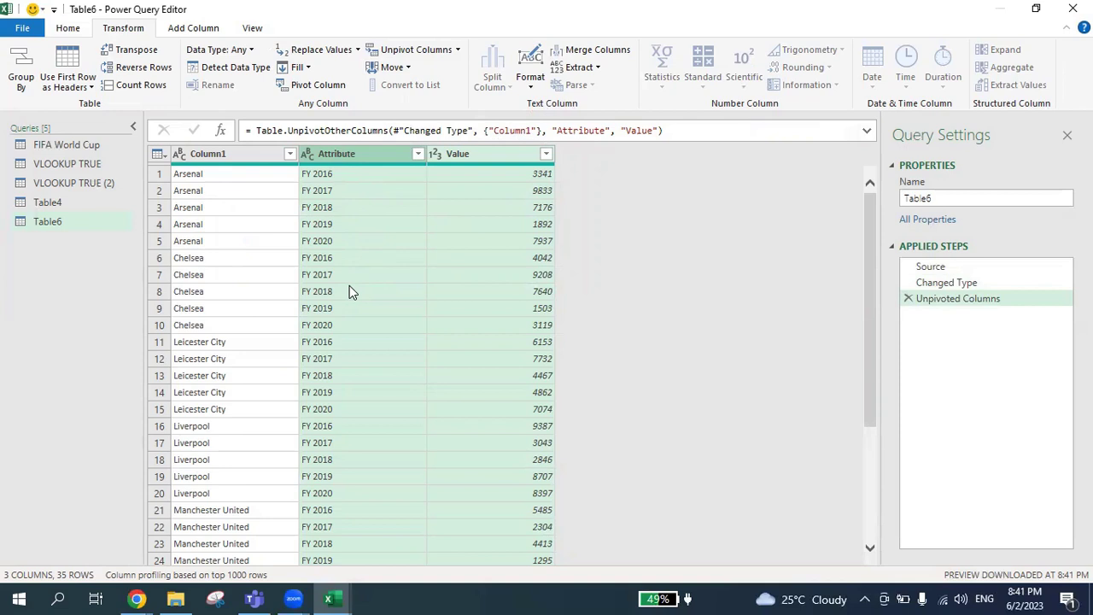
- Rename Column1, Attribute and Value to Football Clubs, Financial Year and Currency
{"action": "left_click", "coordinate": [212, 155]}
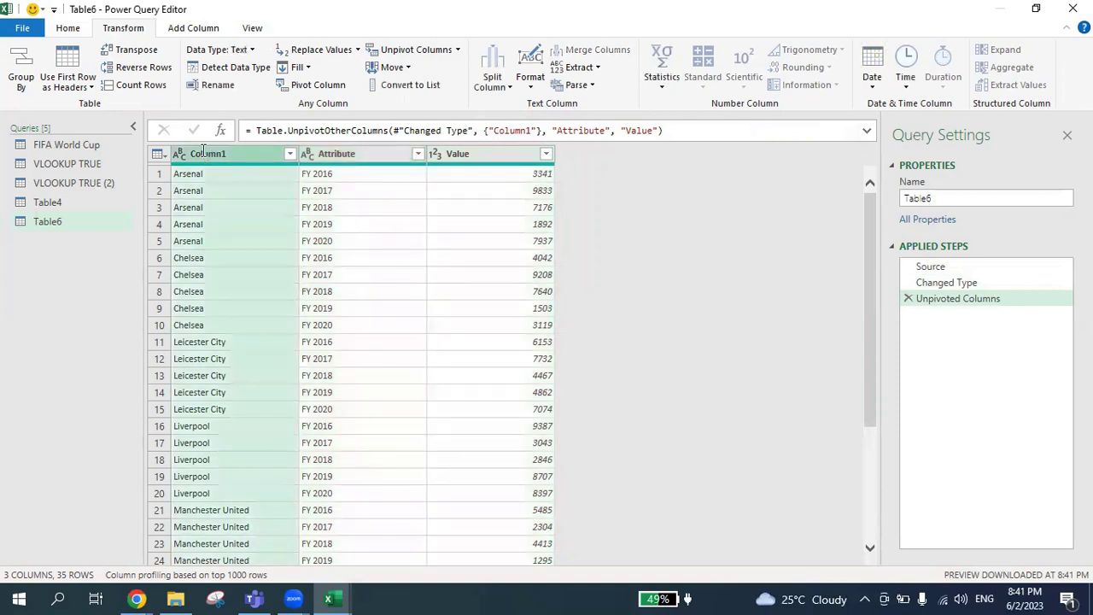
{"action": "double_click", "coordinate": [202, 155]}
{"action": "type", "text": "Football C"}
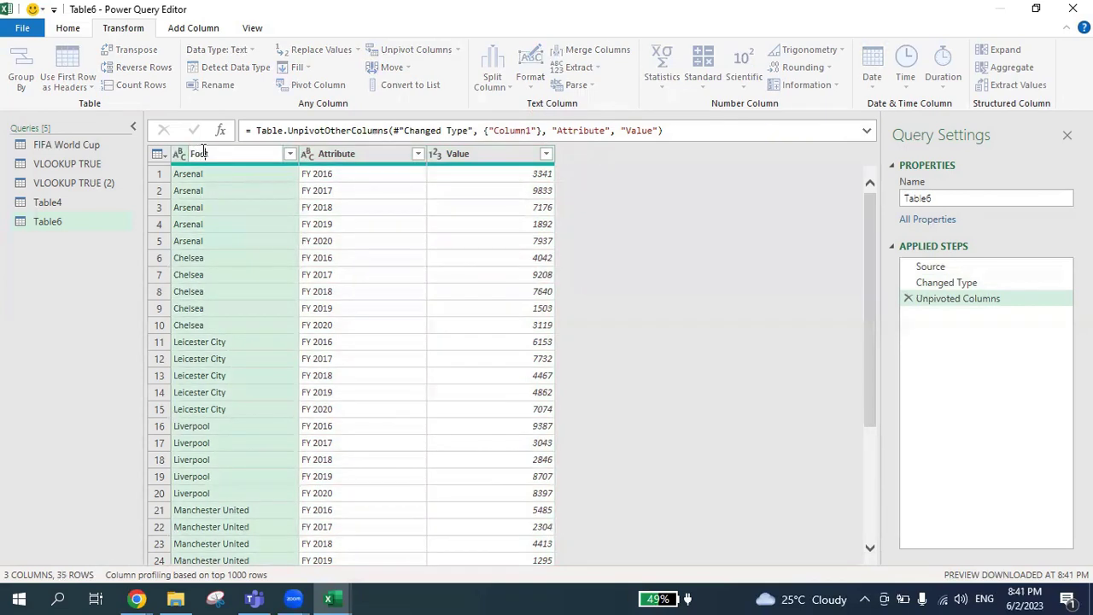
{"action": "type", "text": "lubs"}
{"action": "key", "text": "Return"}
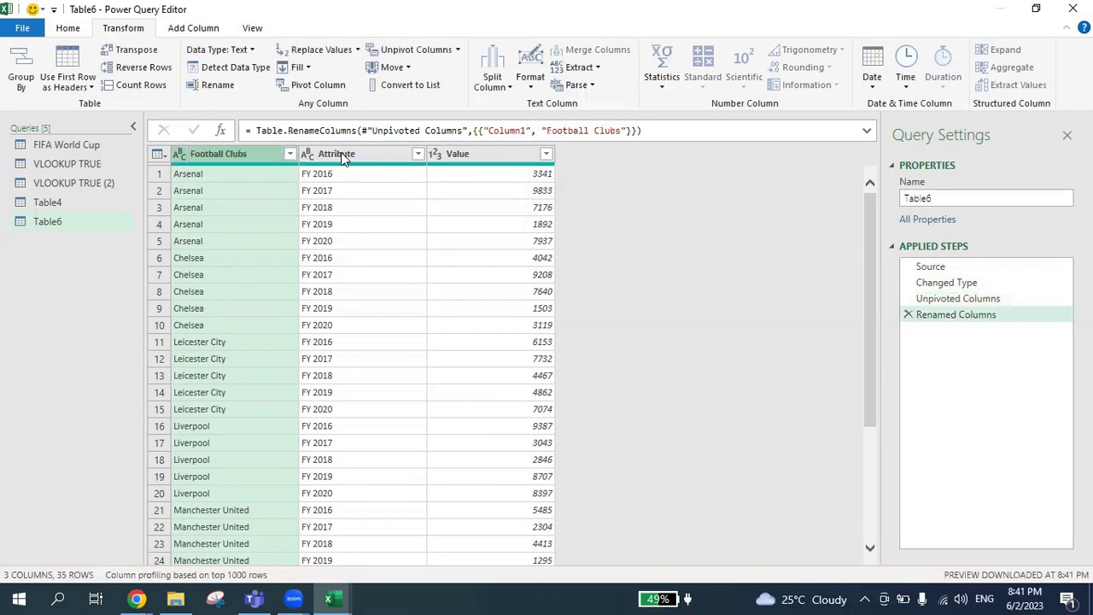
{"action": "double_click", "coordinate": [341, 153]}
{"action": "type", "text": "Financial Year"}
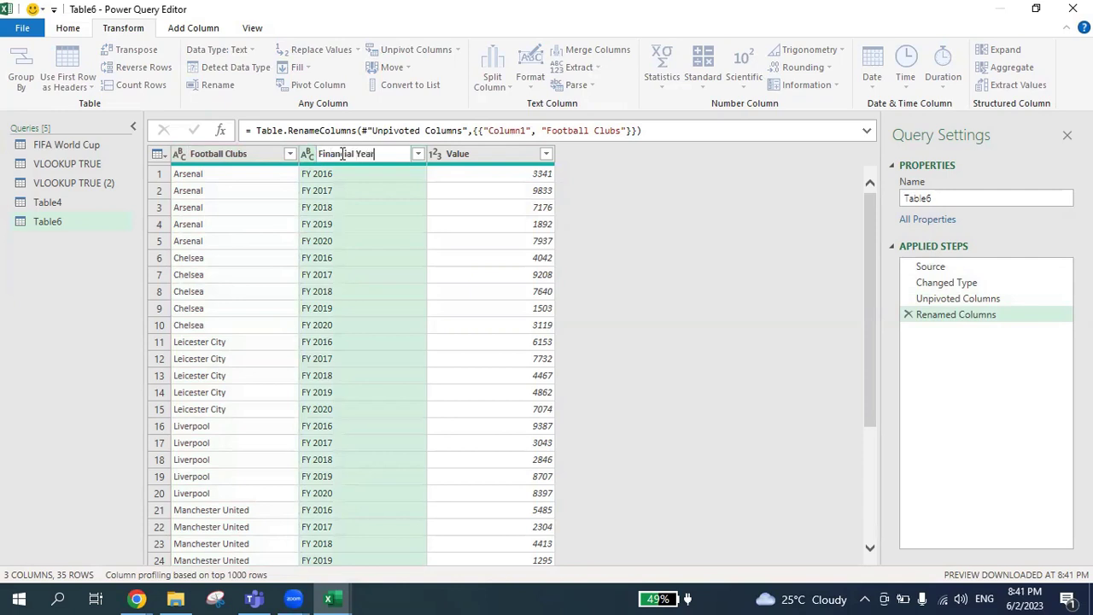
{"action": "double_click", "coordinate": [454, 152]}
{"action": "type", "text": "Currency"}
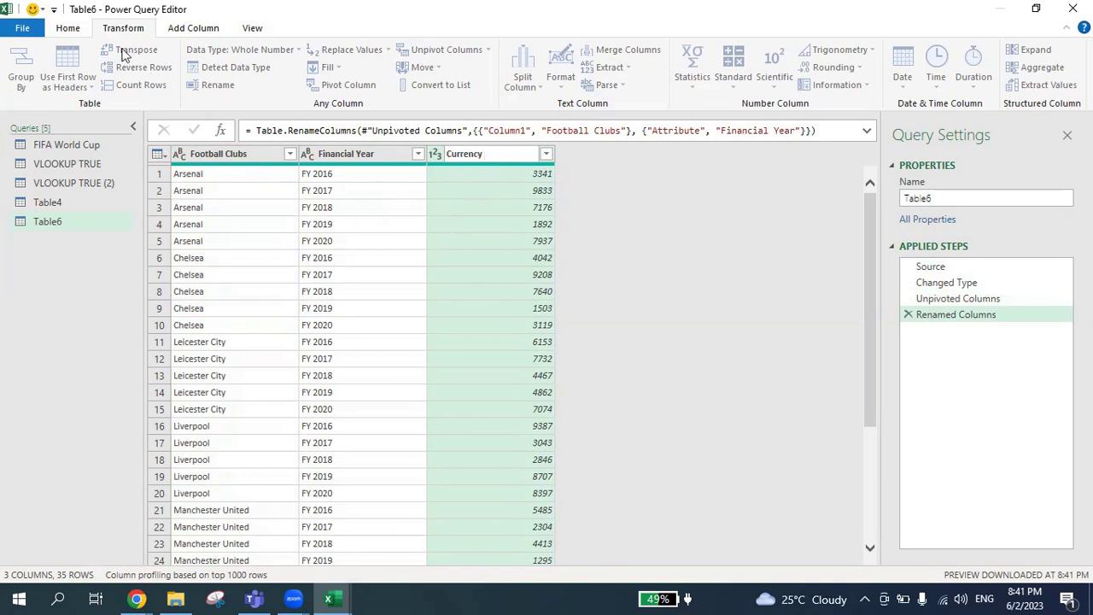
{"action": "left_click", "coordinate": [67, 31]}
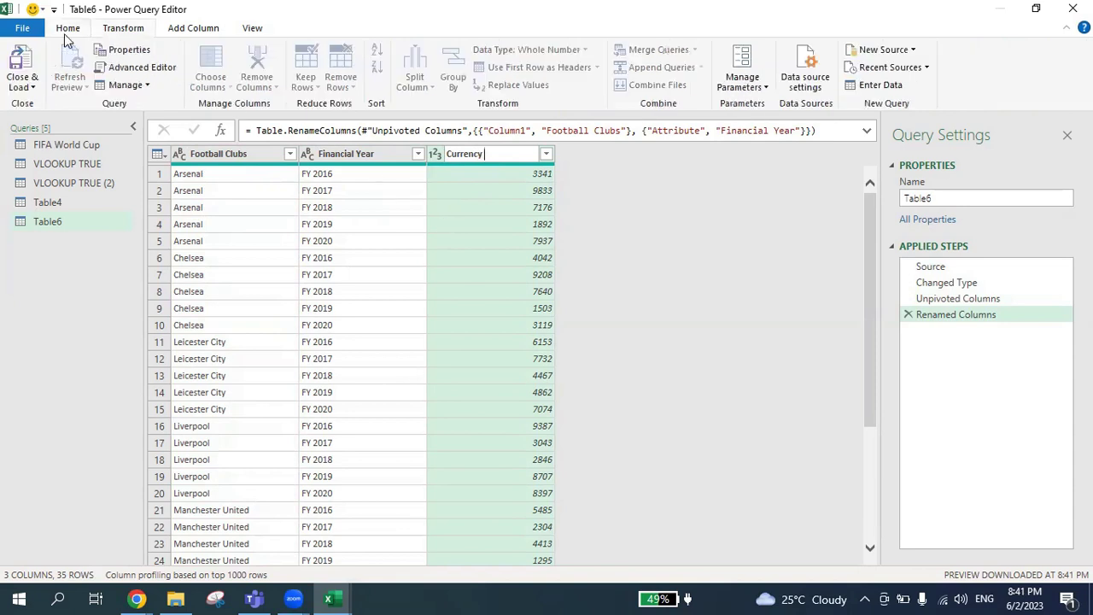
- Close & Load the query onto a new Table6 sheet and compare it with the Unpivot sheet's original table
{"action": "left_click", "coordinate": [21, 64]}
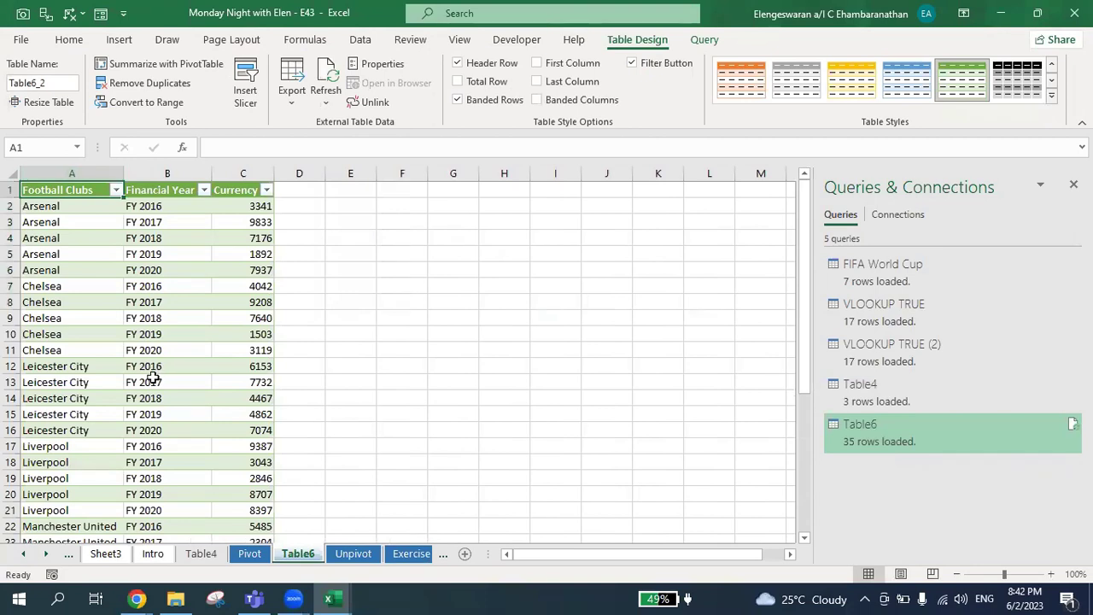
{"action": "key", "text": "ctrl+Page_Down"}
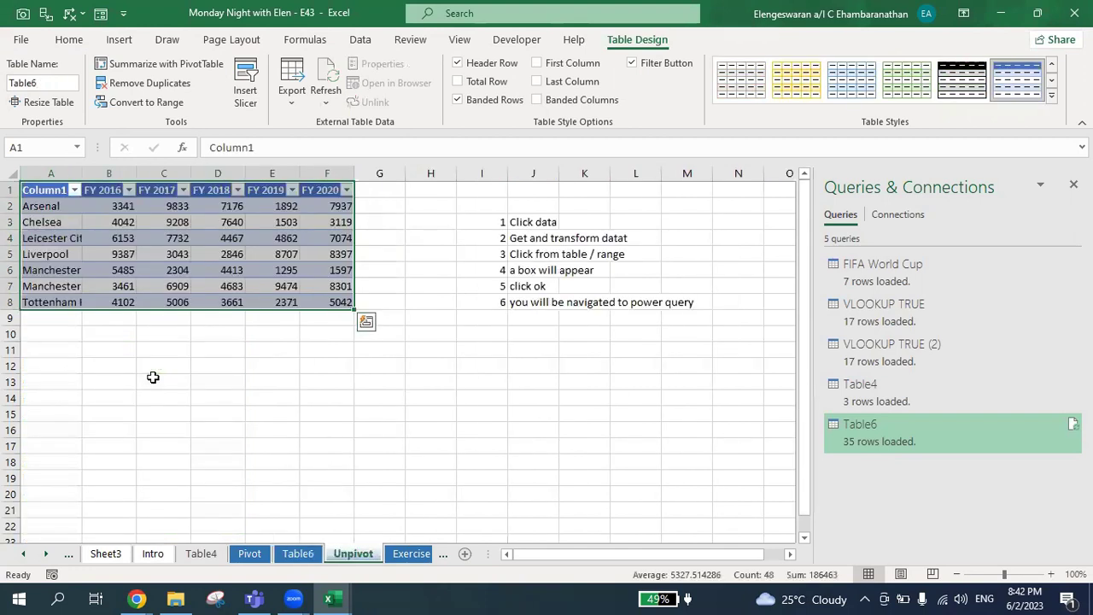
{"action": "left_click", "coordinate": [179, 266]}
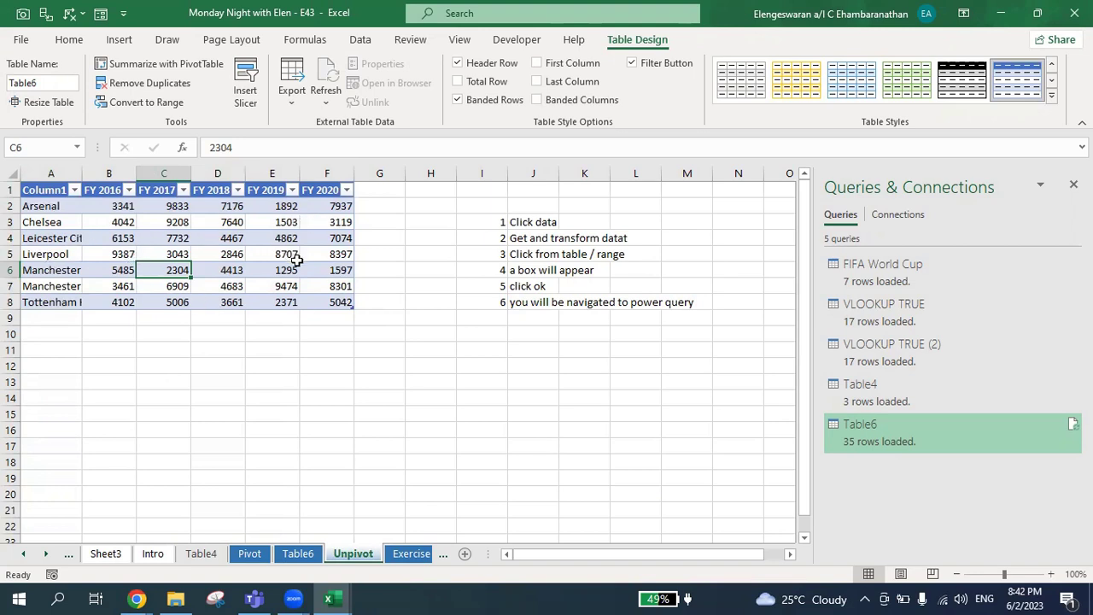
{"action": "key", "text": "ctrl+Page_Up"}
{"action": "key", "text": "Right"}
{"action": "key", "text": "Left"}
{"action": "key", "text": "shift+Right"}
{"action": "key", "text": "shift+Right"}
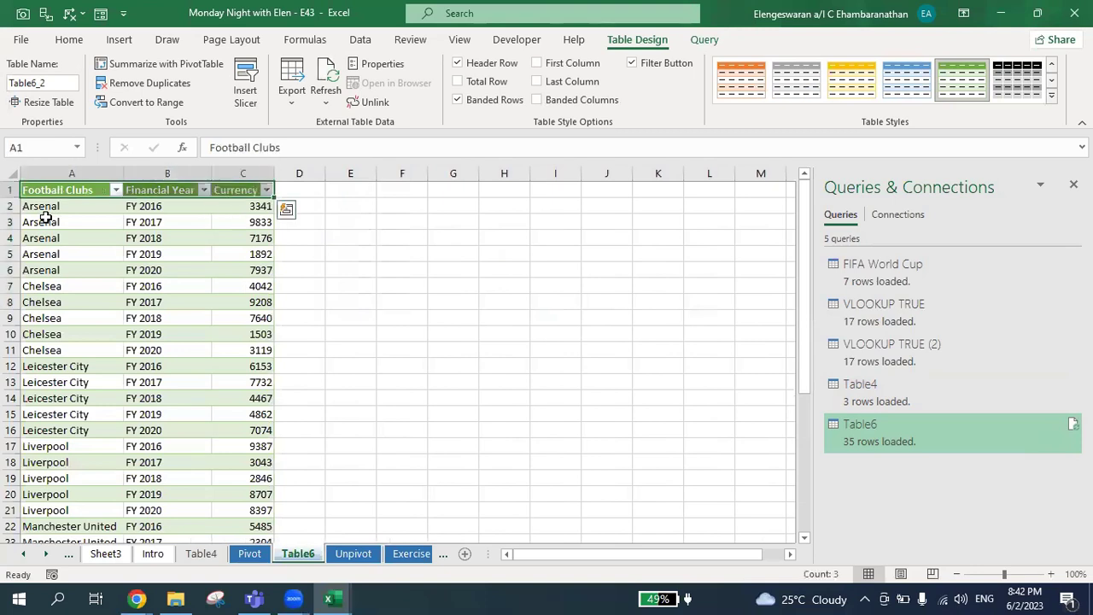